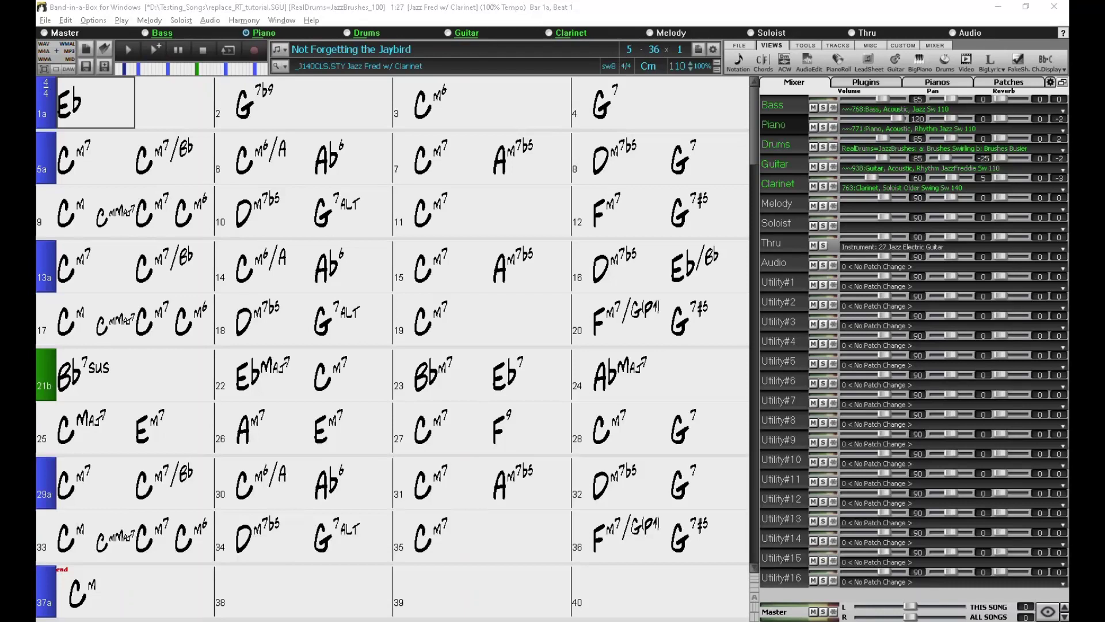
Undo the Piano volume change and make Piano the current track
key(ctrl+z)
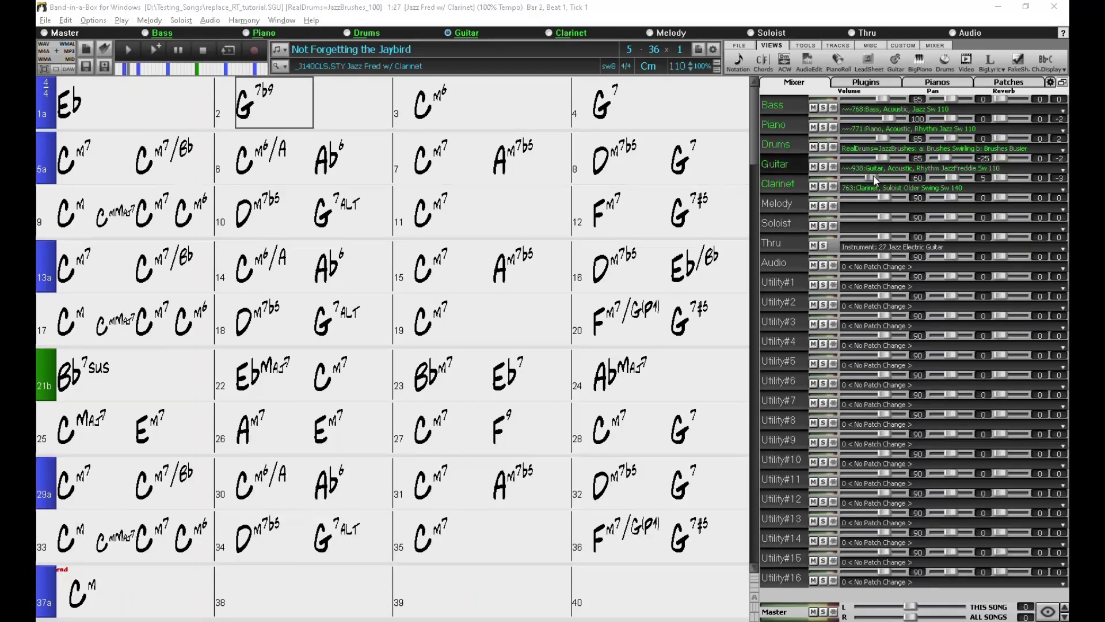
click(782, 124)
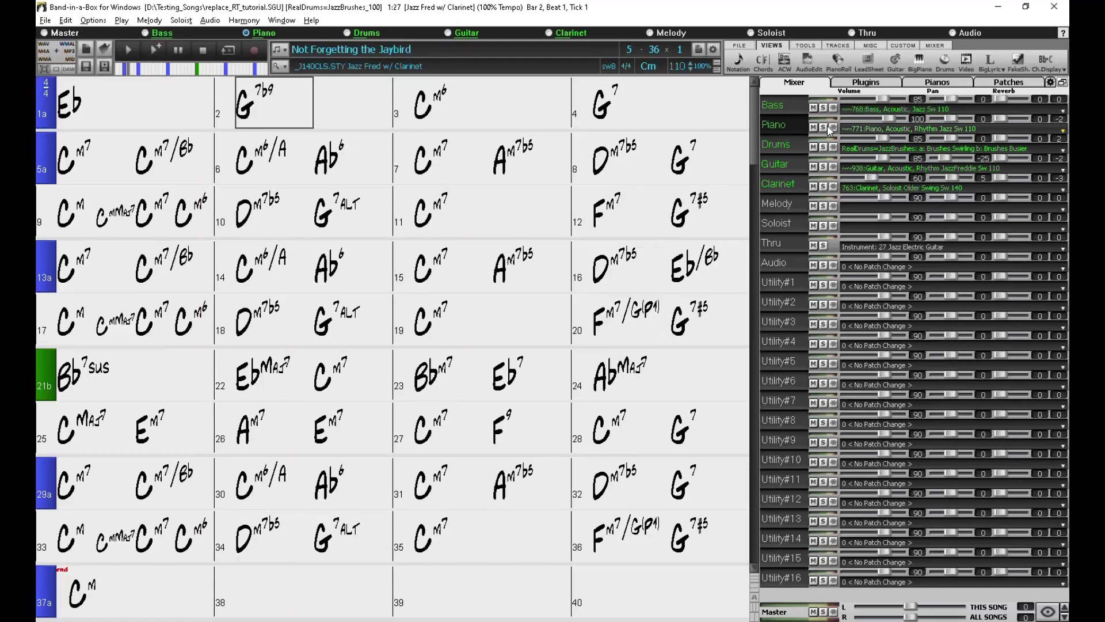
Choose 'Select Custom MIDI Style for this track' from the Piano track's context menu
click(869, 129)
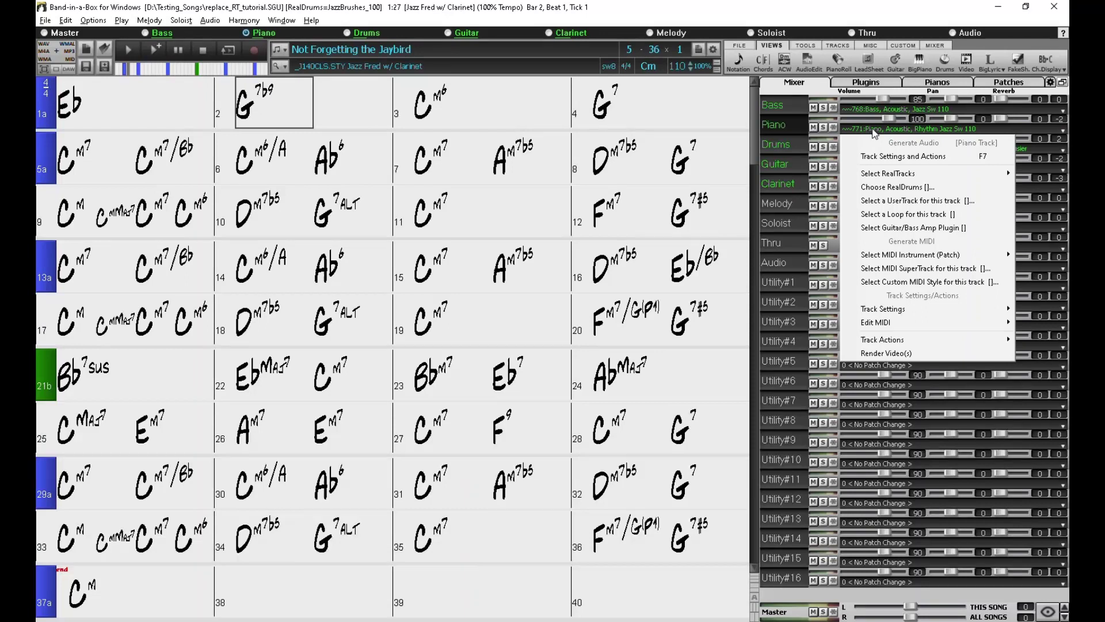
mouse_move(921, 260)
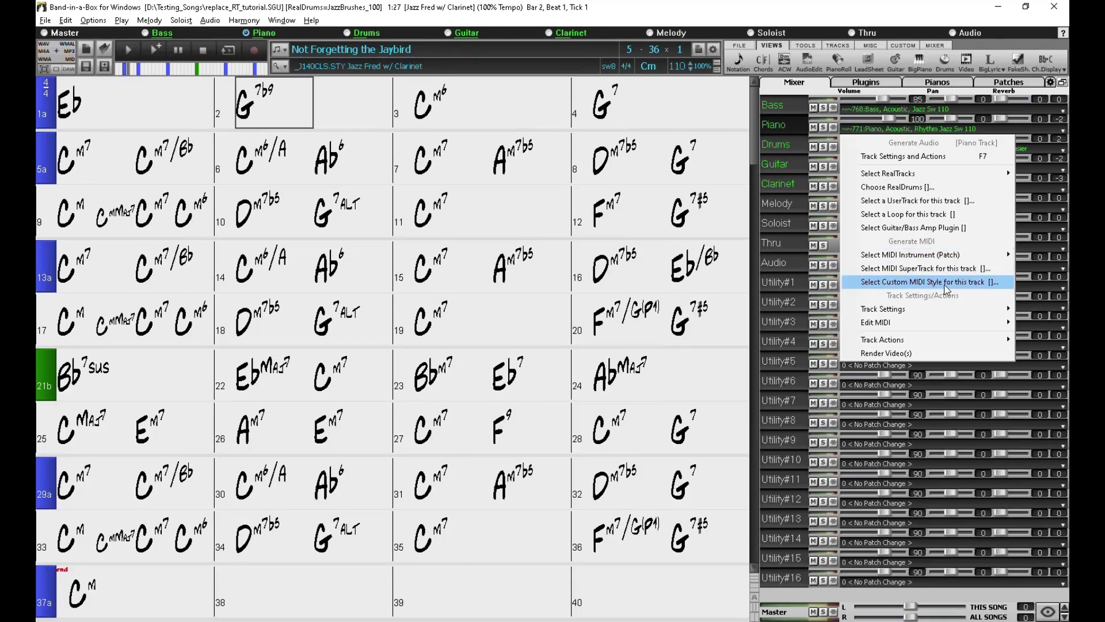
click(957, 283)
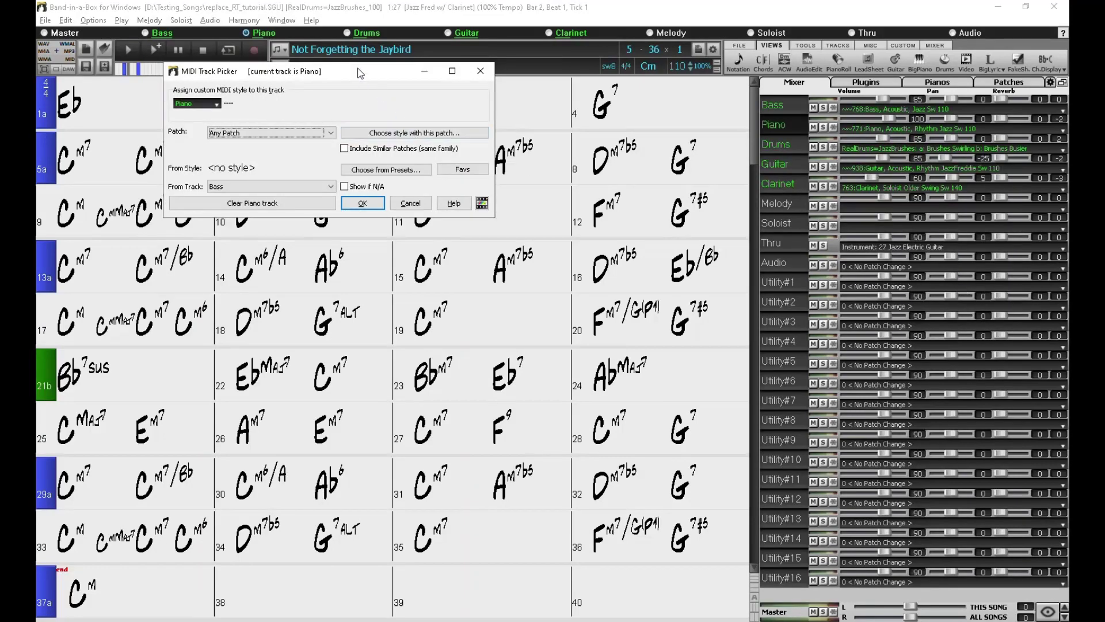
In the MIDI Track Picker, keep Piano as the track and set the Patch to 1: Acoustic Piano
drag(360, 70, 590, 119)
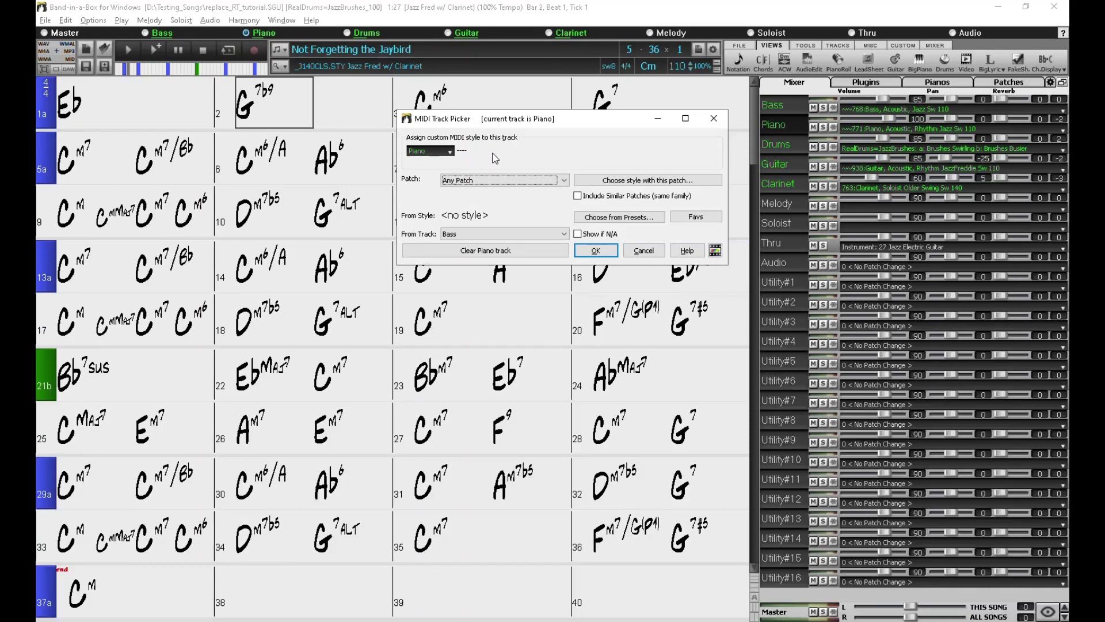
click(444, 156)
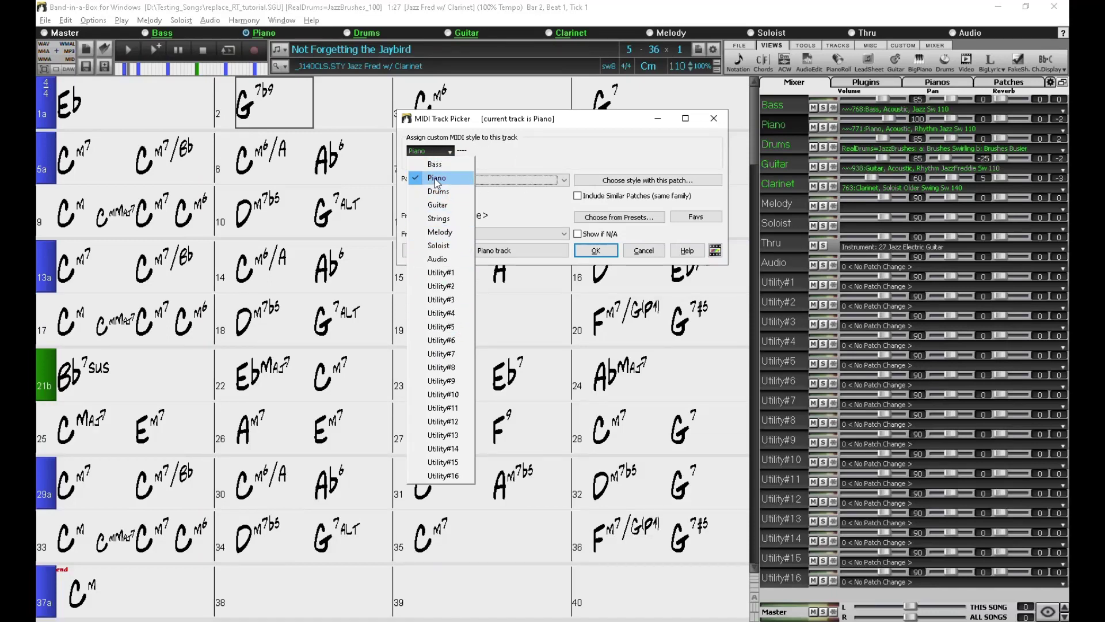
click(514, 148)
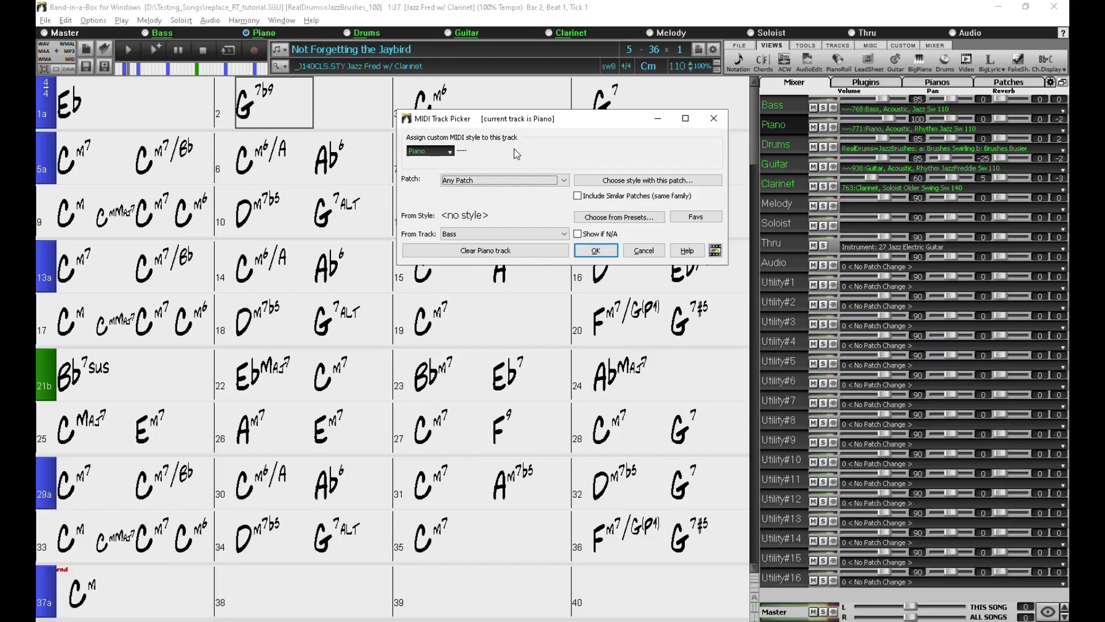
click(529, 184)
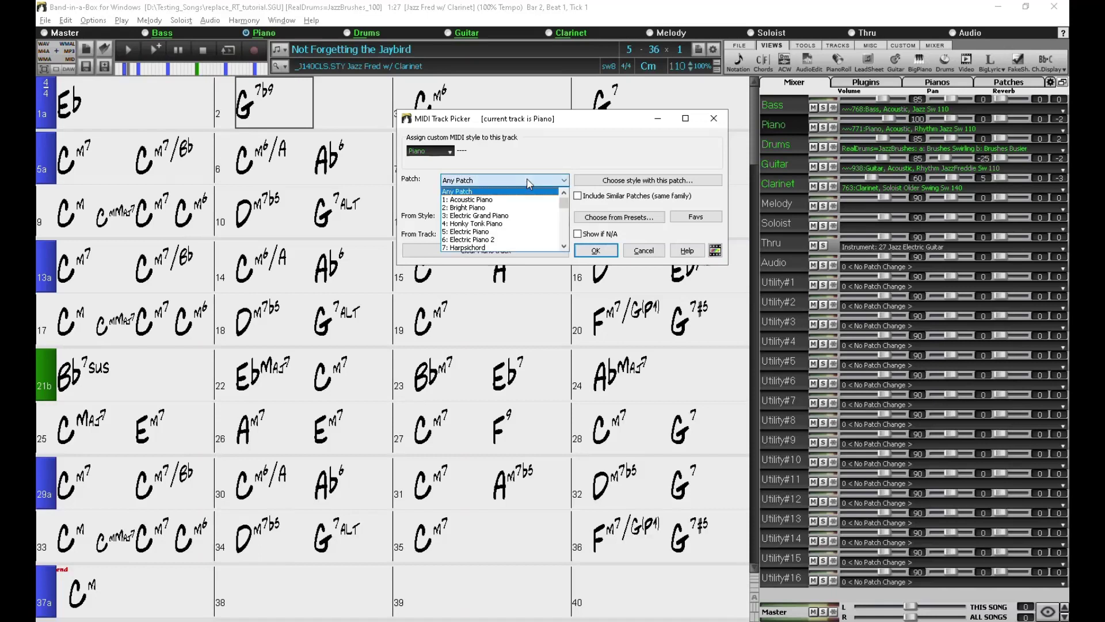
click(505, 199)
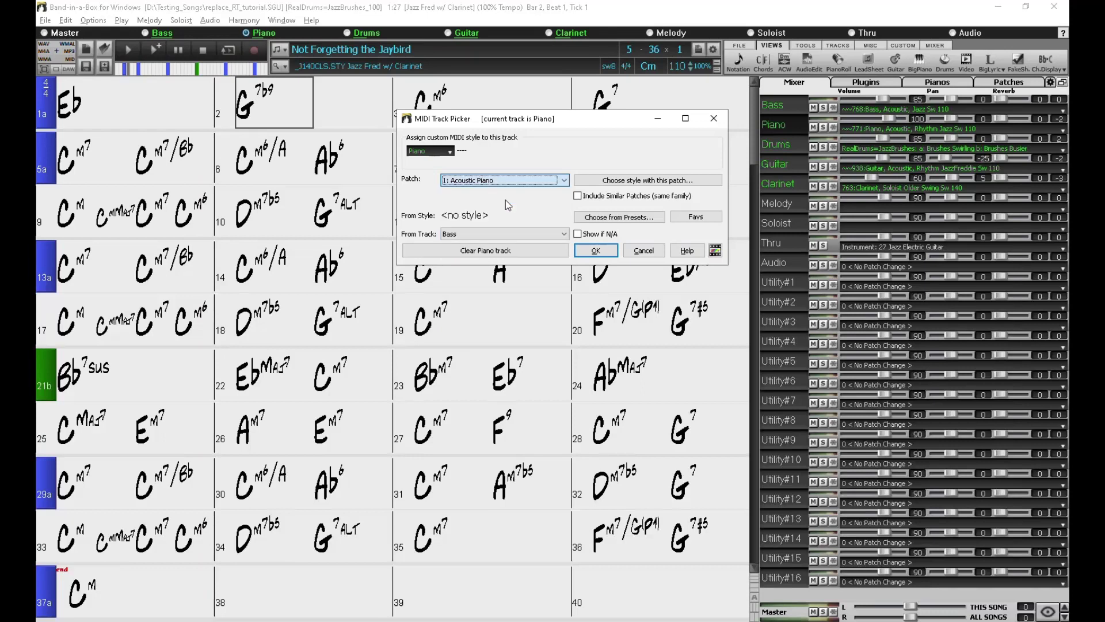
List styles using the Acoustic Piano patch, filtered to EVERYTHING JAZZ, 4/4 and tempo 110
click(649, 186)
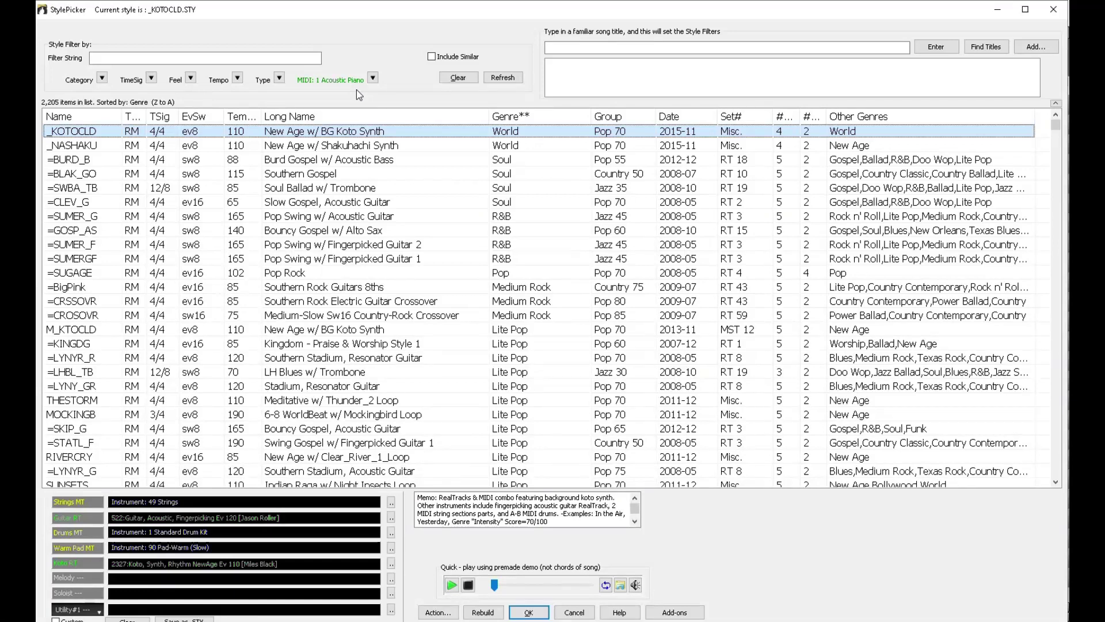
click(102, 78)
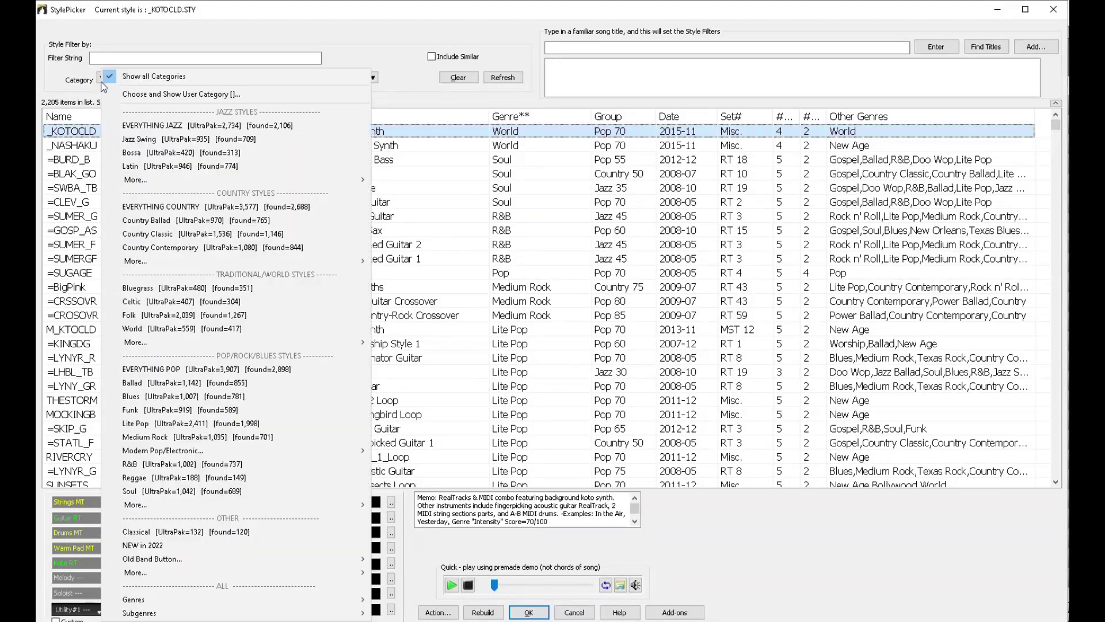
click(224, 126)
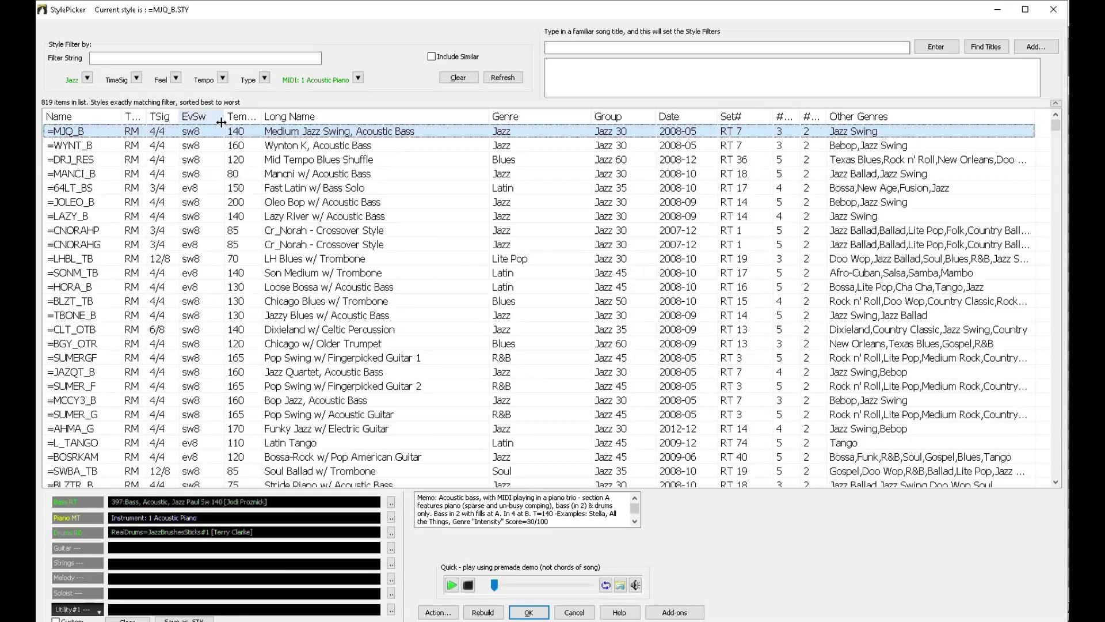
click(138, 80)
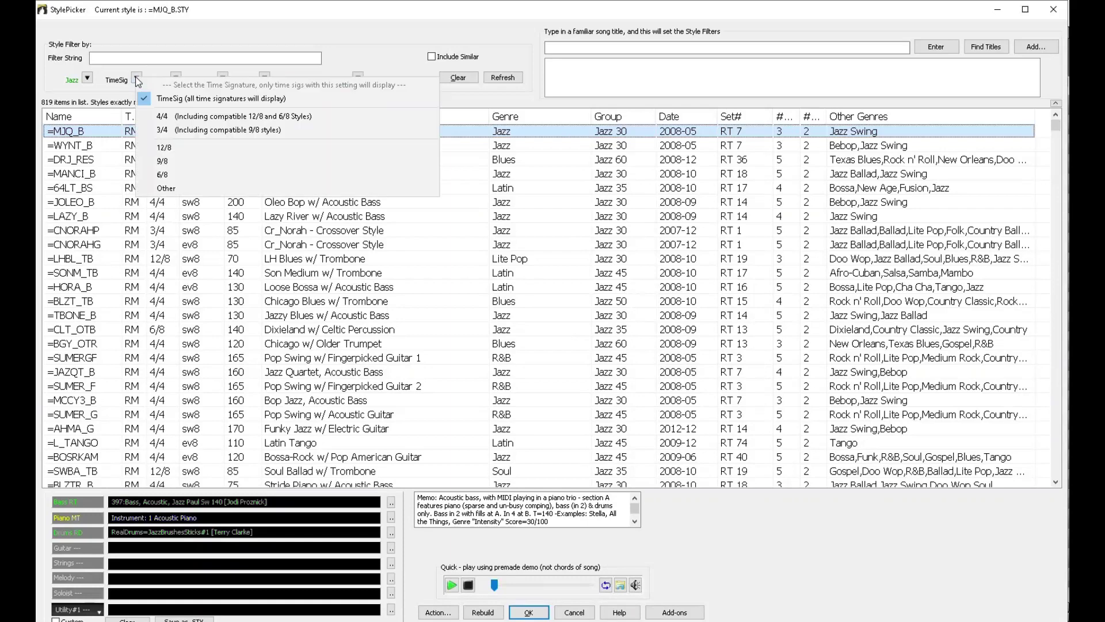
click(212, 117)
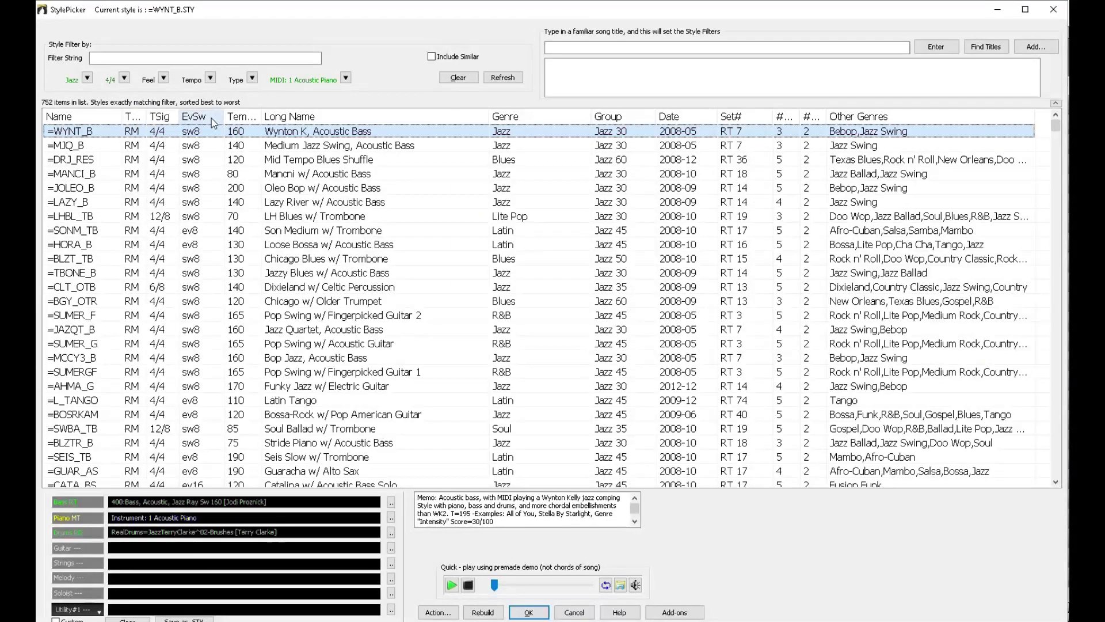
click(211, 79)
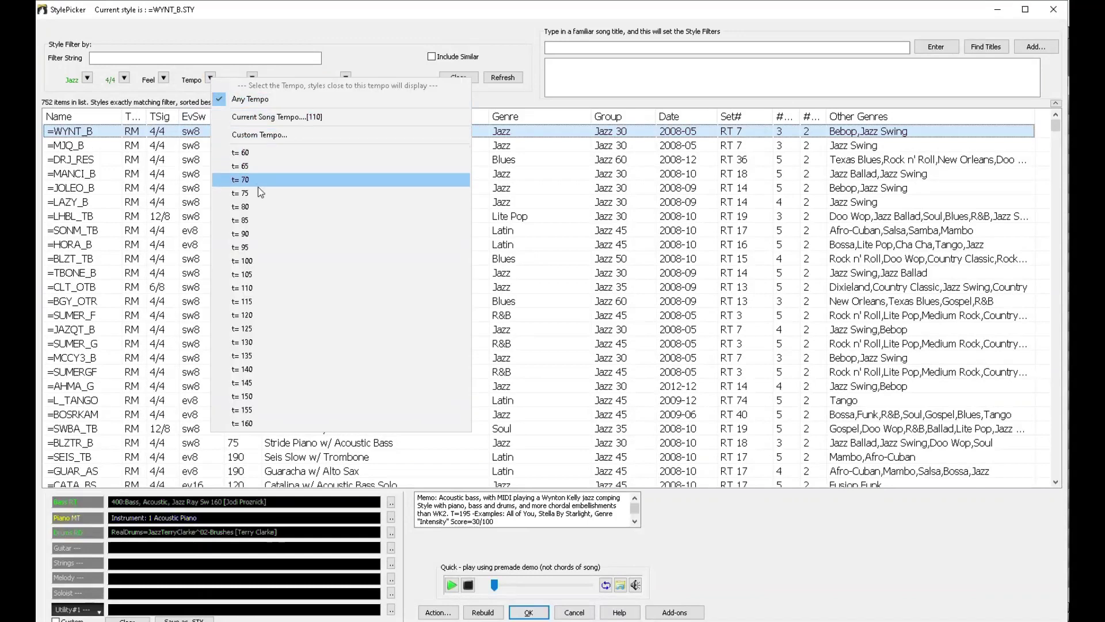
click(276, 288)
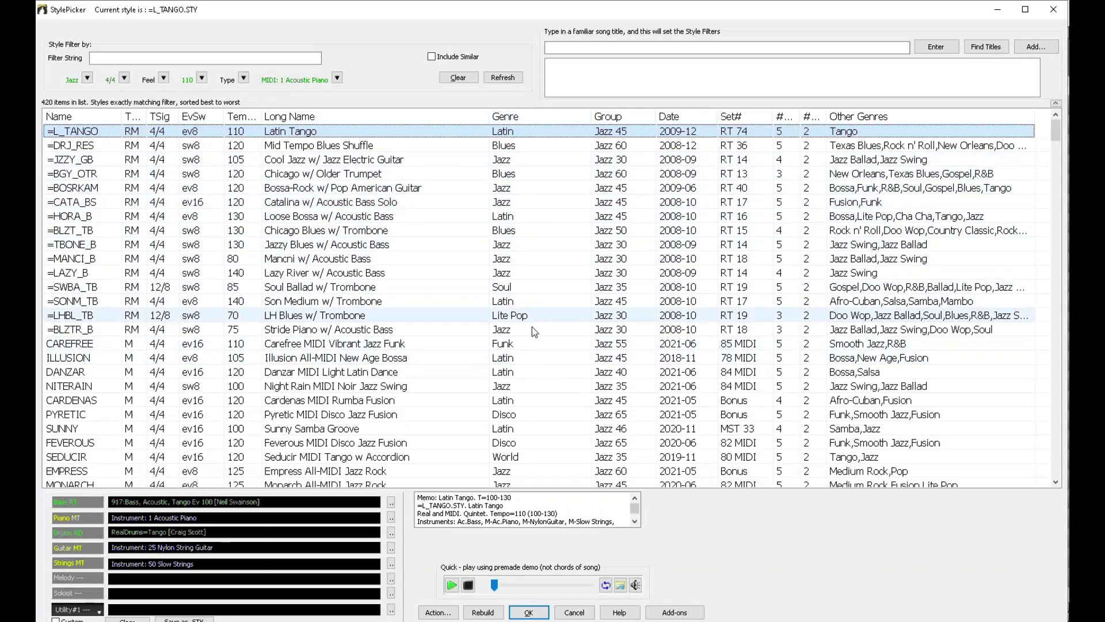
Sort styles by genre, audition =TBONE_B, then select and audition =CATA_BS
click(536, 121)
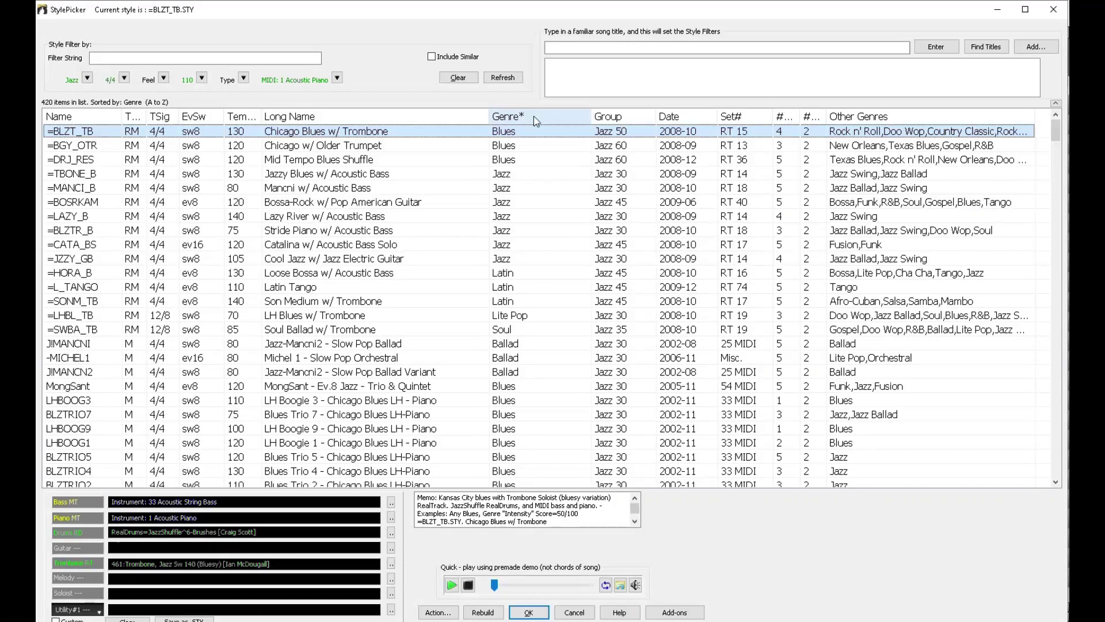
click(383, 177)
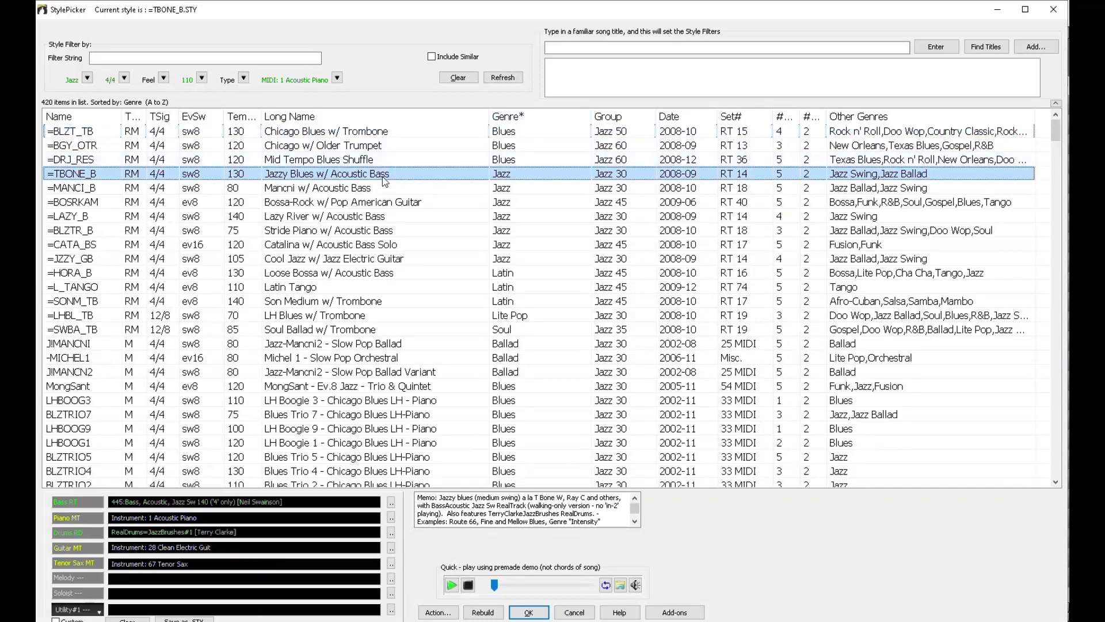
click(452, 586)
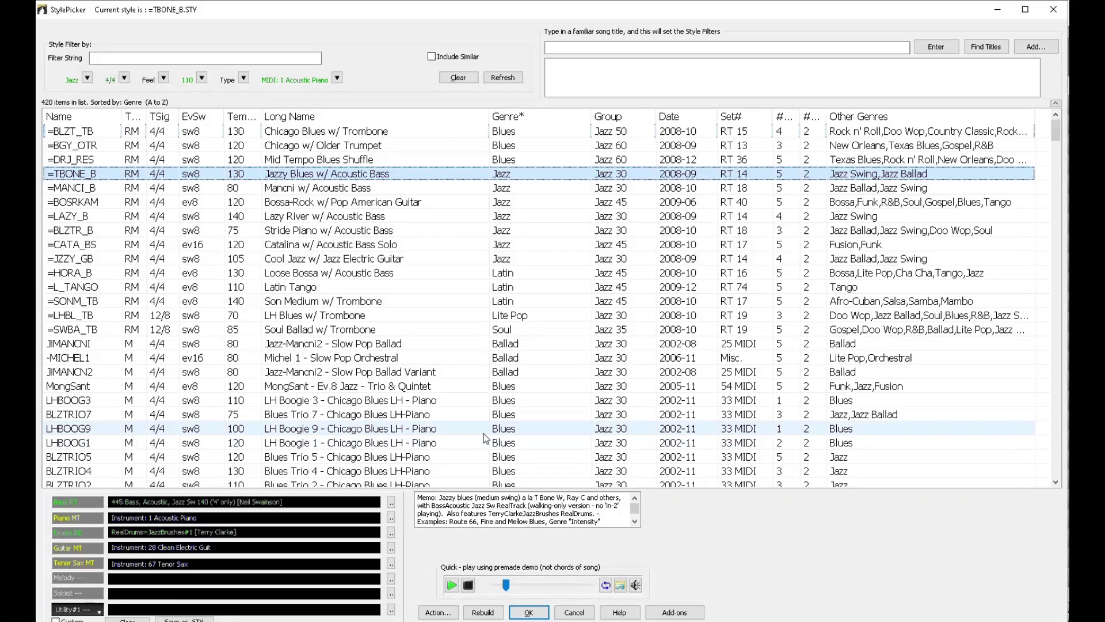
click(106, 243)
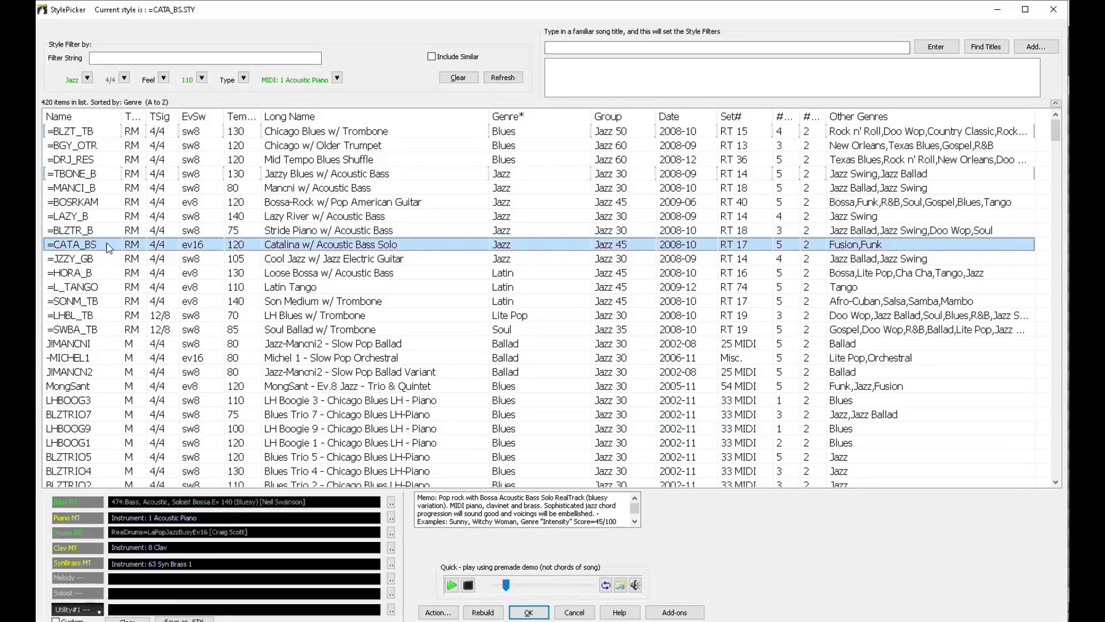
click(452, 585)
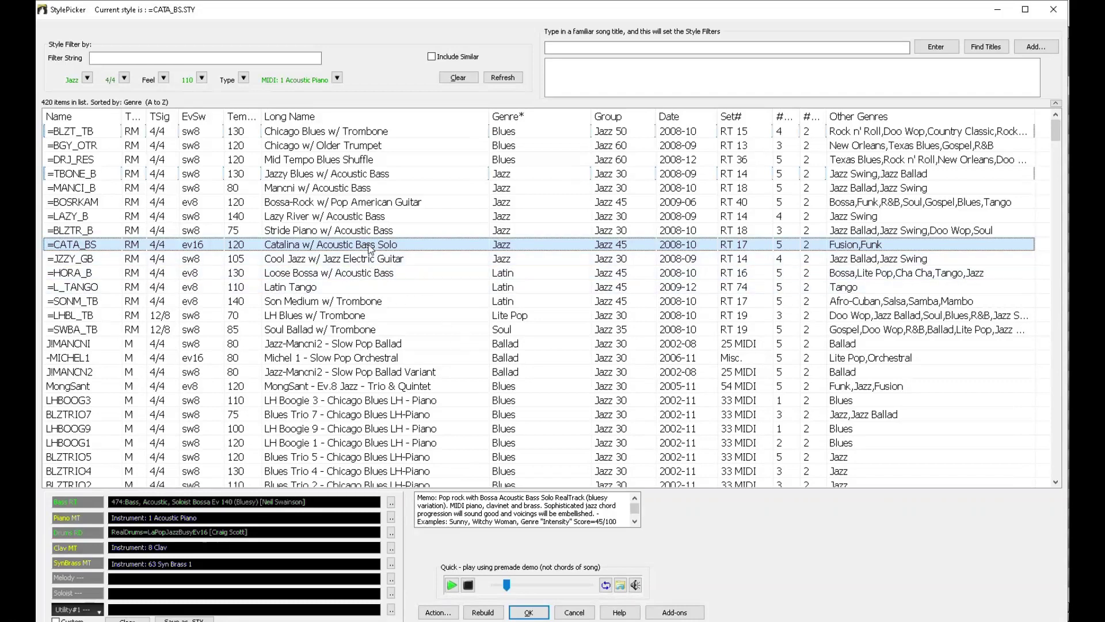
Confirm =CATA_BS in StylePicker and apply it to Piano in the MIDI Track Picker
click(529, 612)
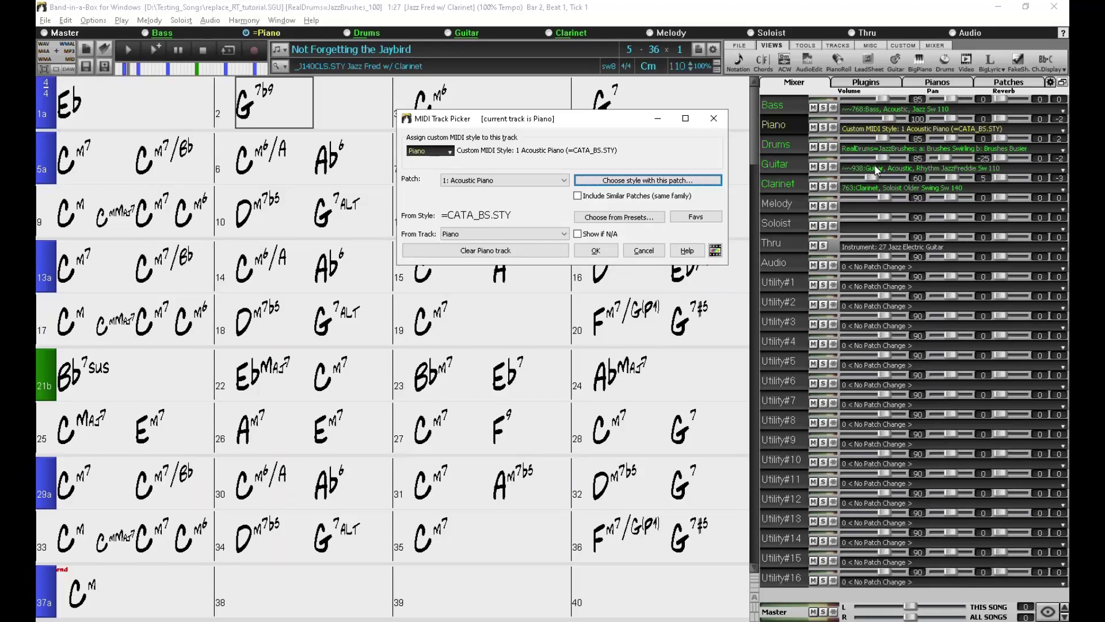
click(597, 251)
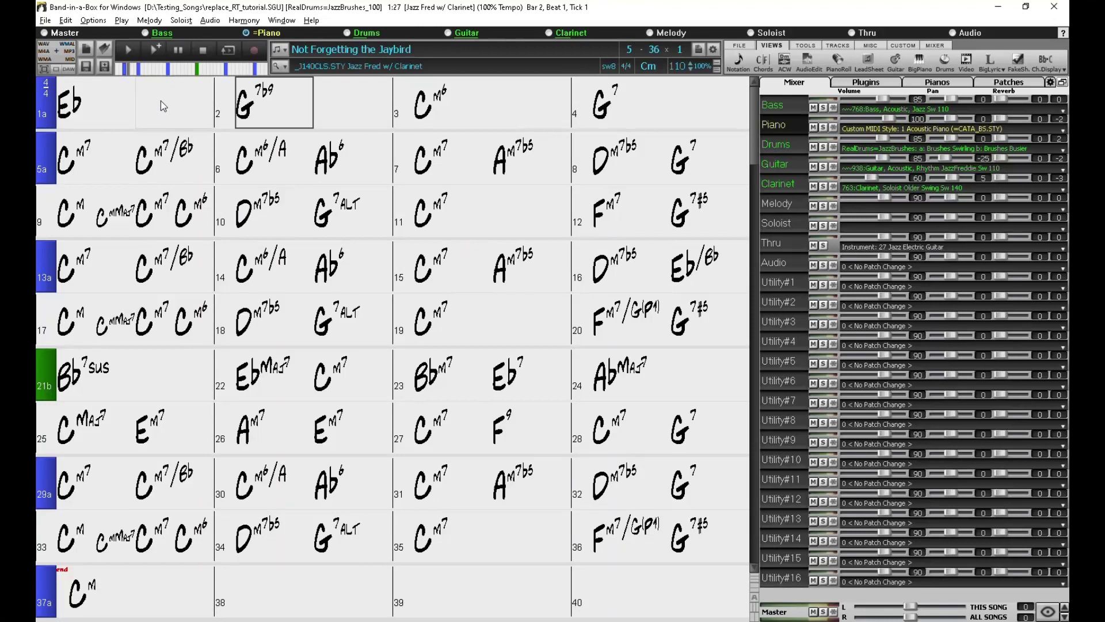
Regenerate and play the song, raise the Piano volume, stop playback, and open the Piano track menu
click(154, 54)
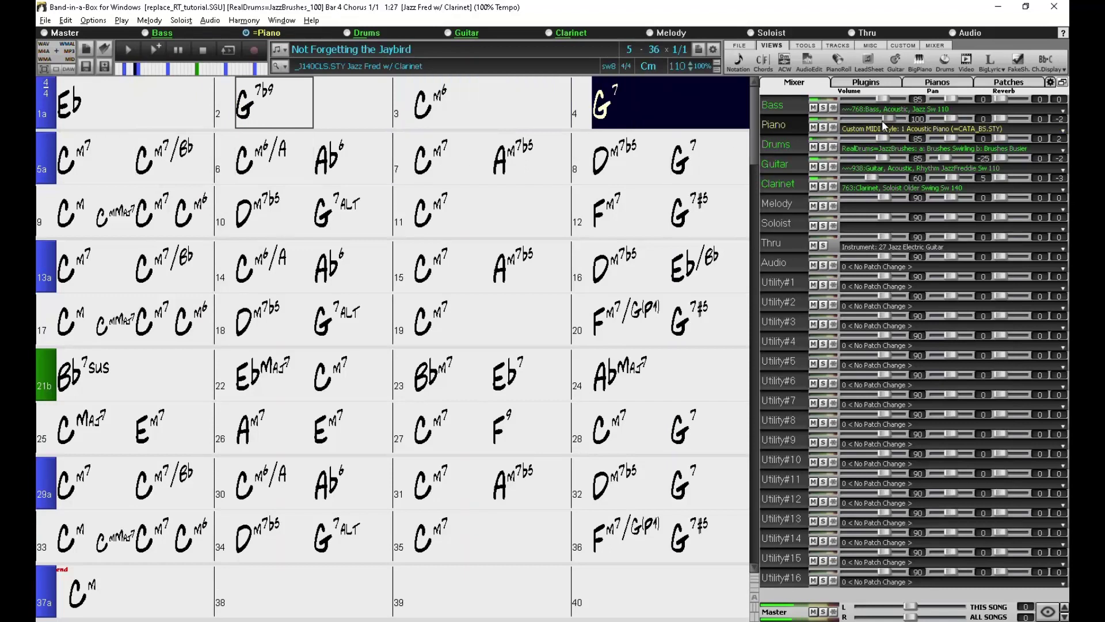
drag(893, 116, 898, 119)
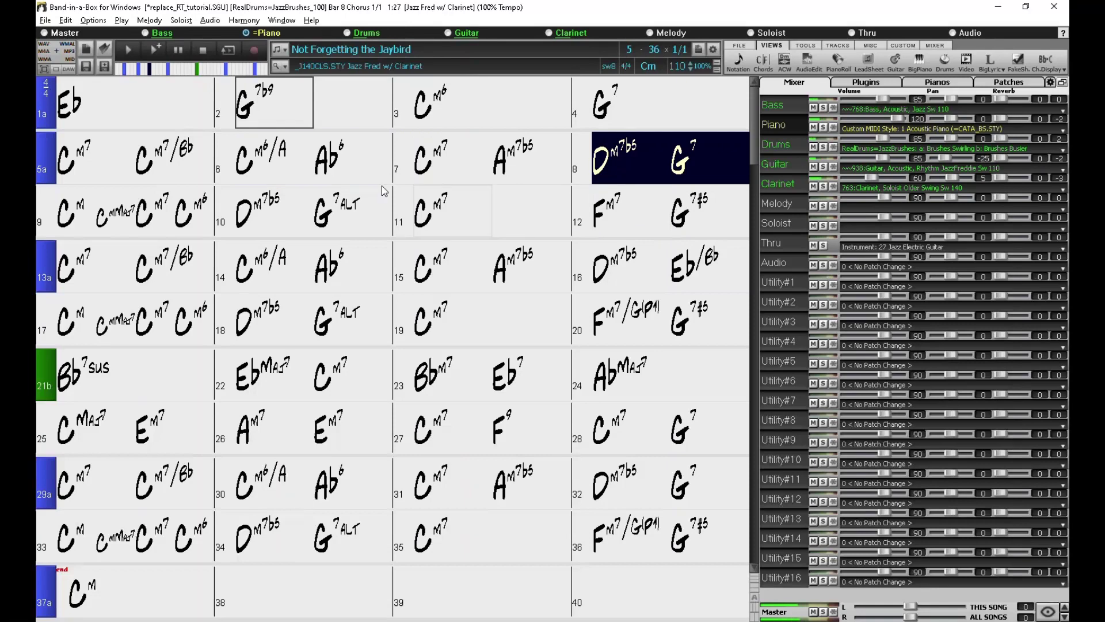
click(205, 49)
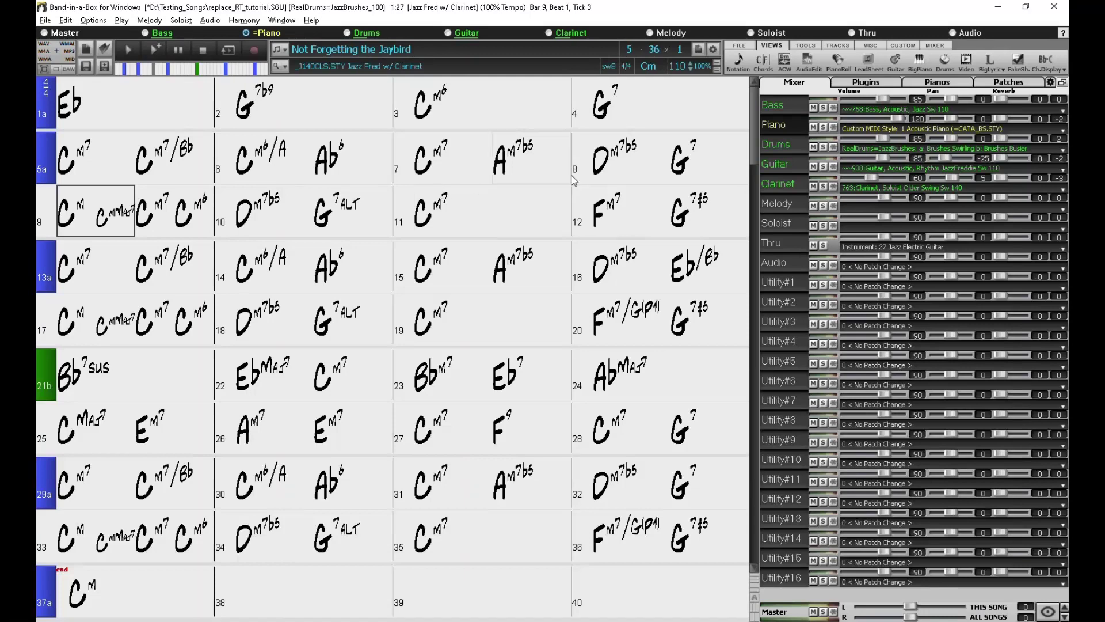
click(863, 130)
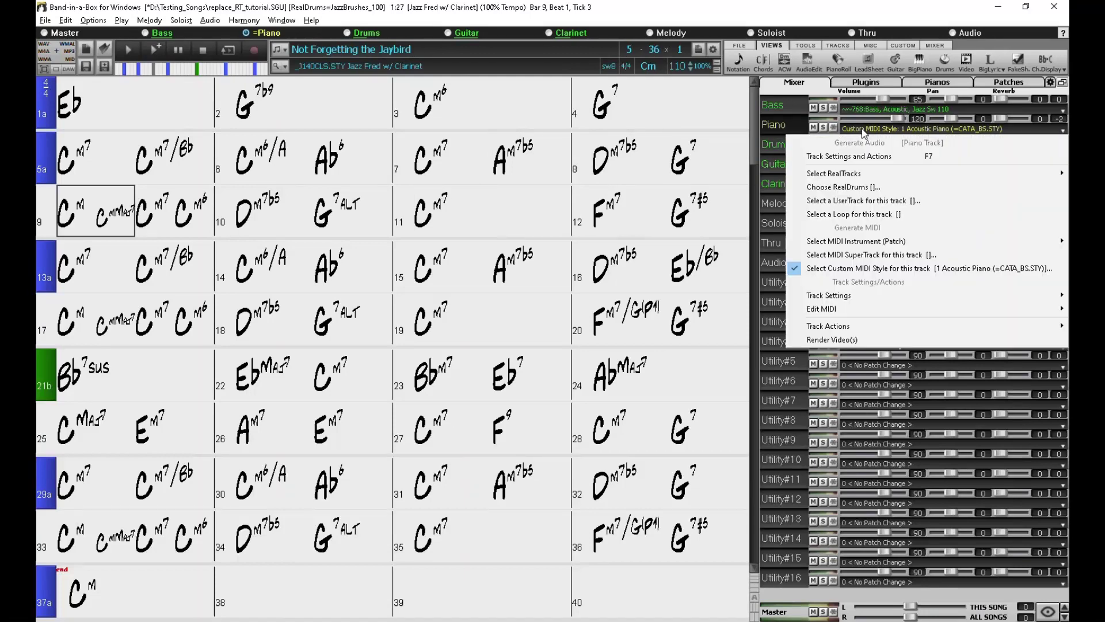
Clear Piano's custom MIDI style, reverting it to the 771 Piano, Acoustic, Rhythm Jazz Sw 110 RealTrack
click(896, 269)
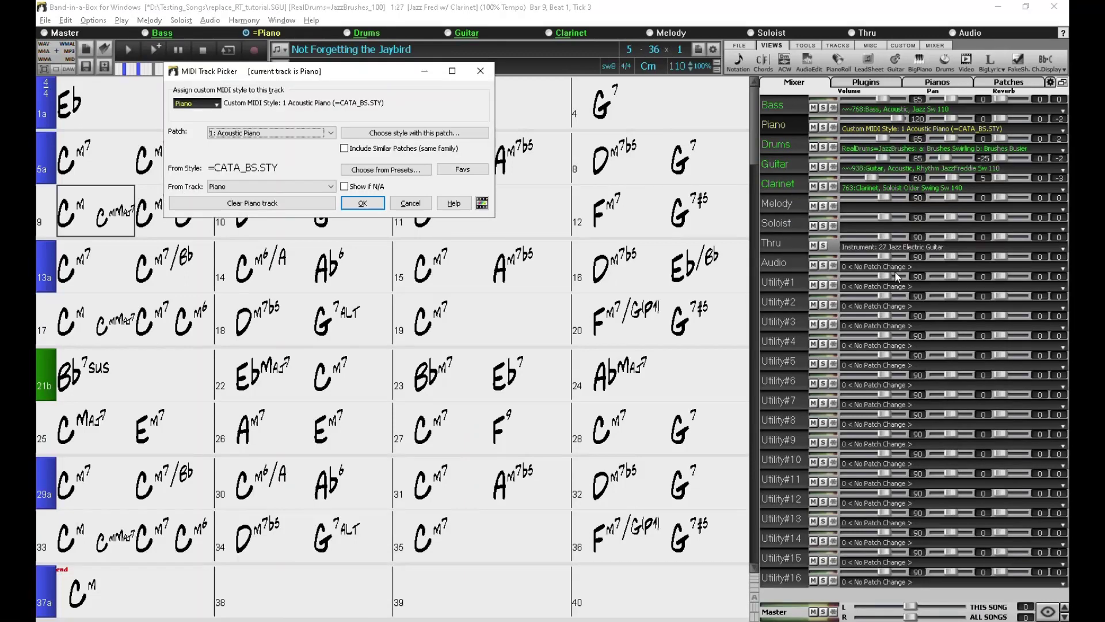
click(268, 203)
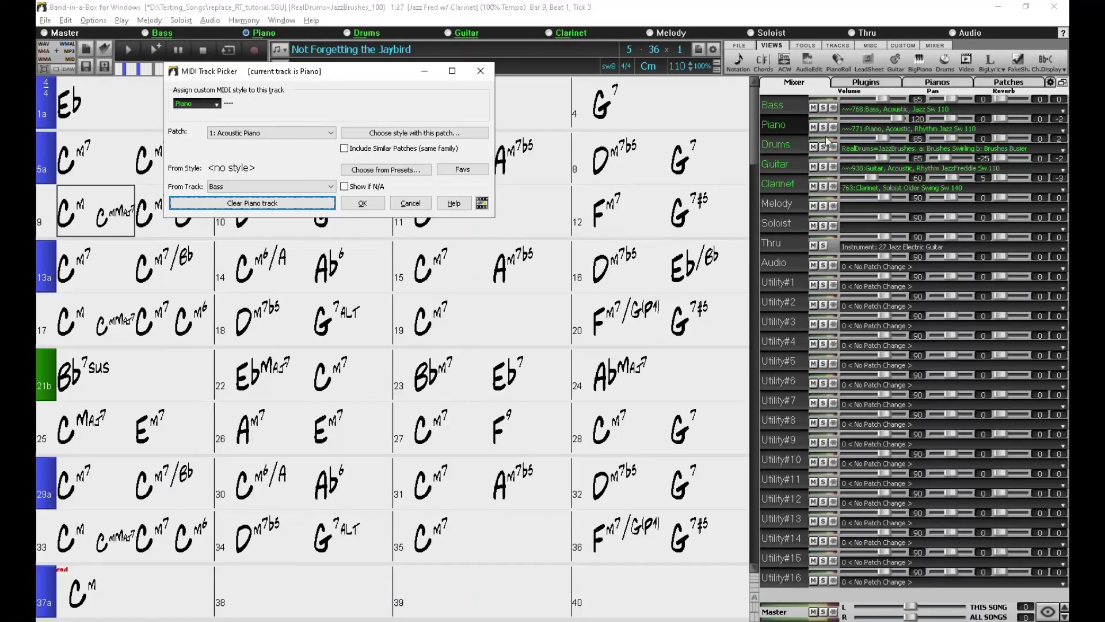
click(363, 203)
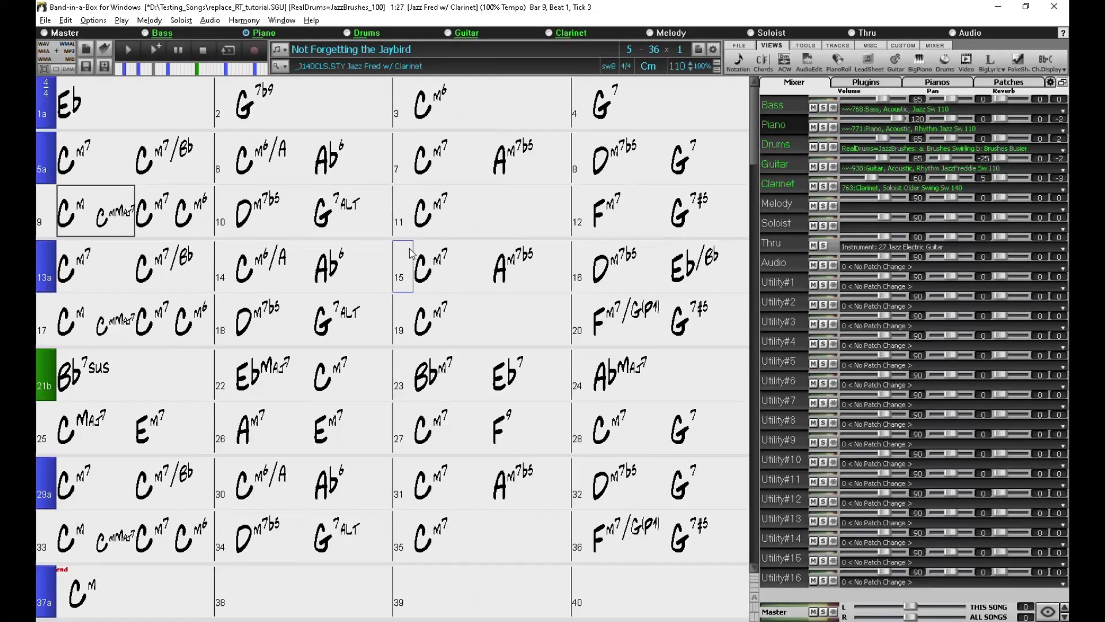